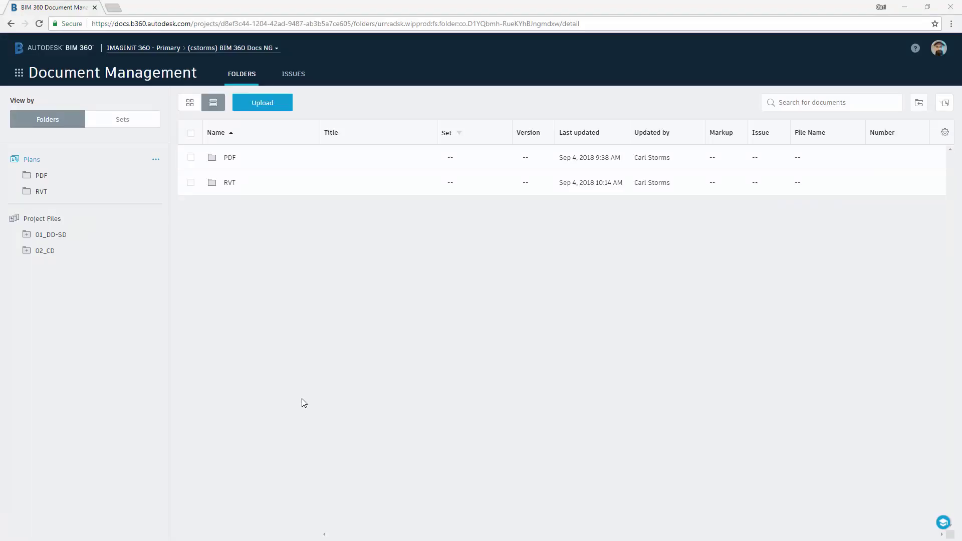
- Open the Plans/PDF folder showing sheets A001 through A404, with nothing selected
{"action": "left_click", "coordinate": [231, 159]}
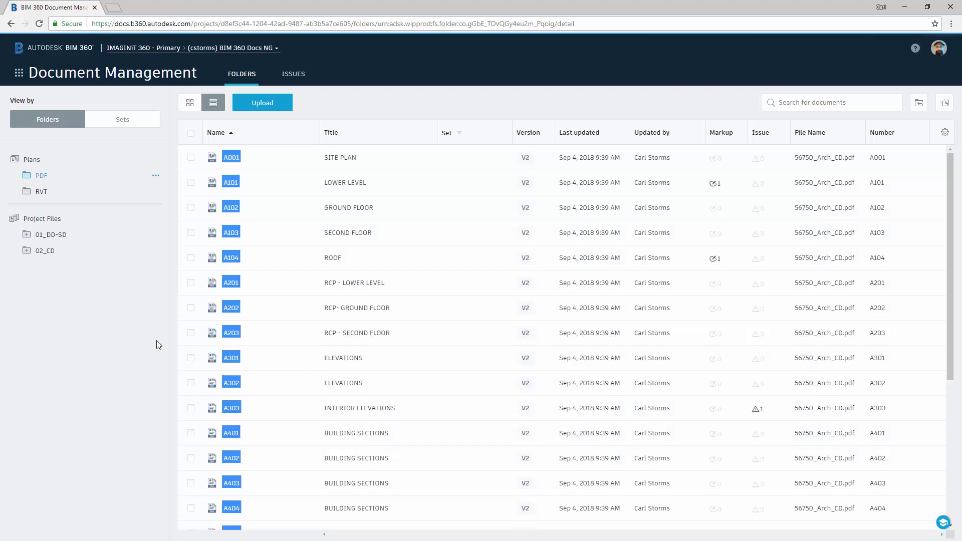
{"action": "left_click", "coordinate": [279, 167]}
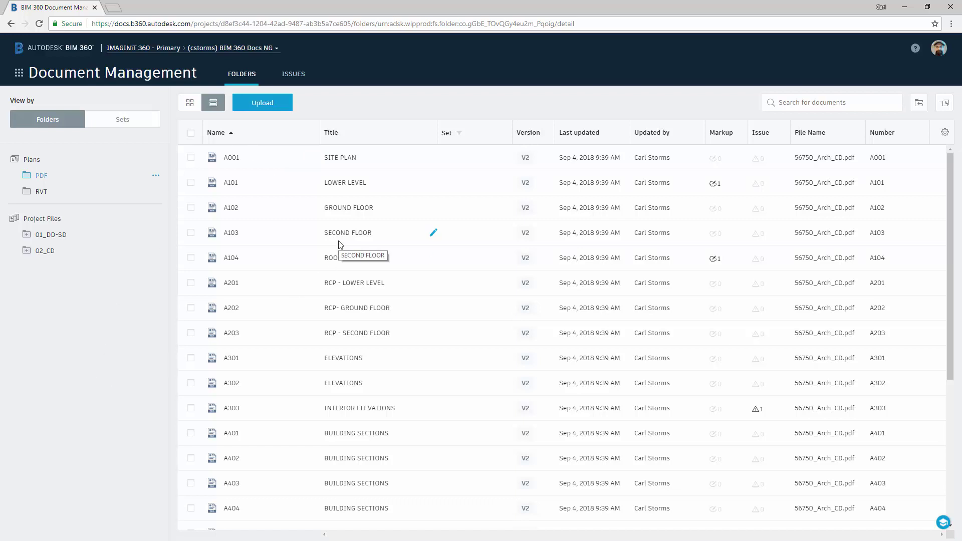
- Choose 56750_Arch_CD.pdf from the computer through Upload > Files
{"action": "left_click", "coordinate": [261, 104]}
{"action": "left_click", "coordinate": [251, 121]}
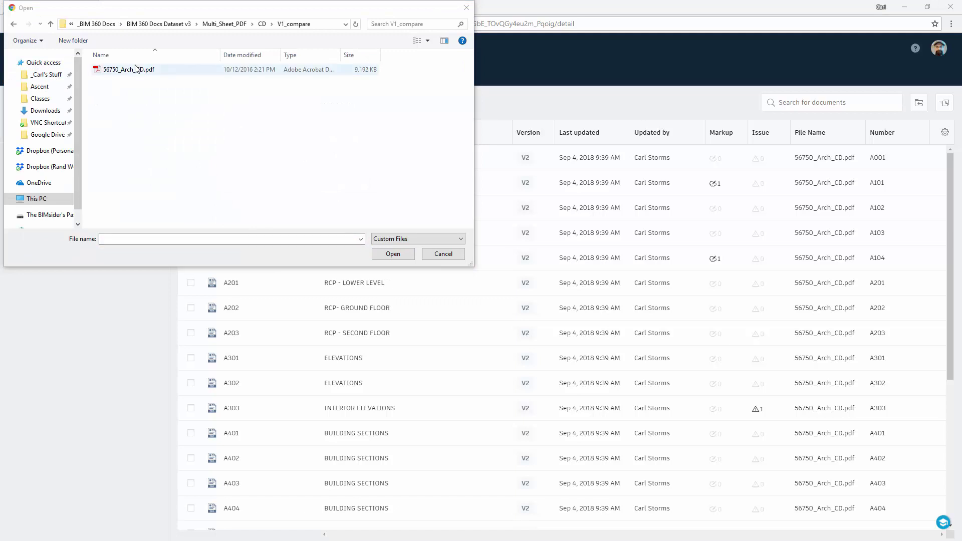
{"action": "left_click", "coordinate": [124, 73]}
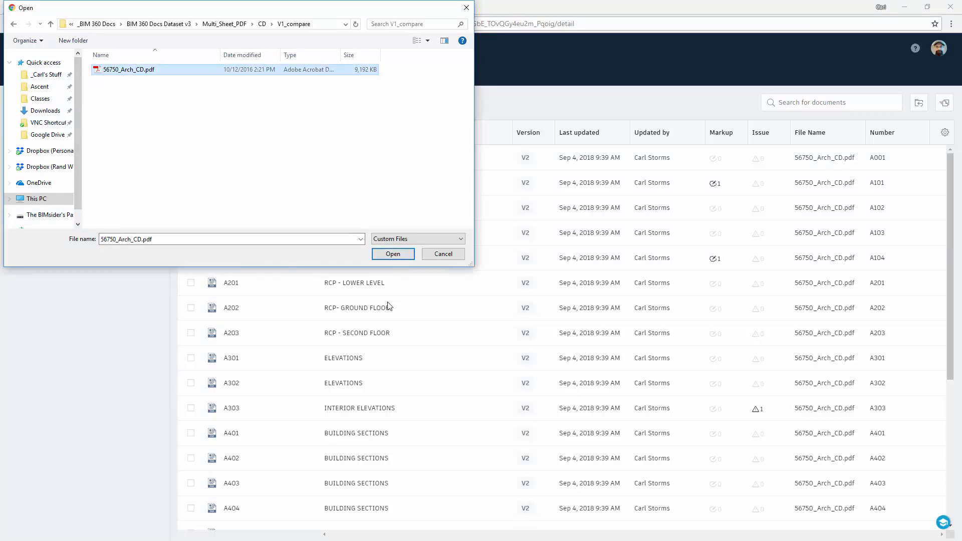
{"action": "left_click", "coordinate": [399, 253]}
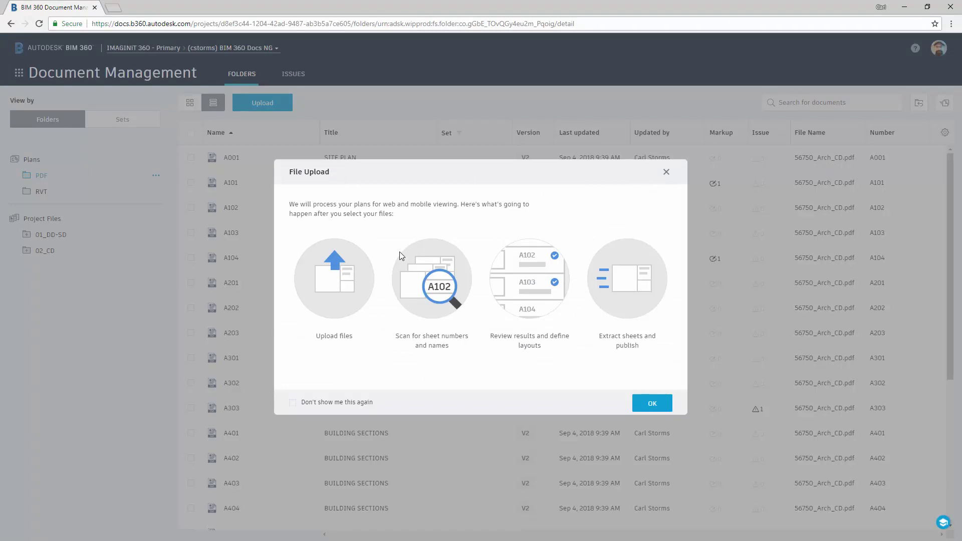
- Start the upload and continue to extraction, keeping No template as the layout template
{"action": "left_click", "coordinate": [652, 404]}
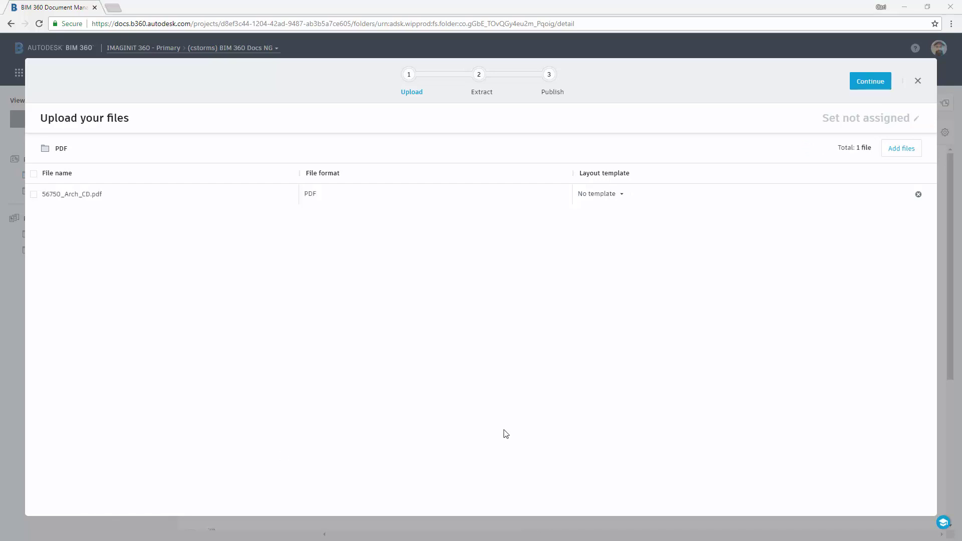
{"action": "left_click", "coordinate": [624, 194]}
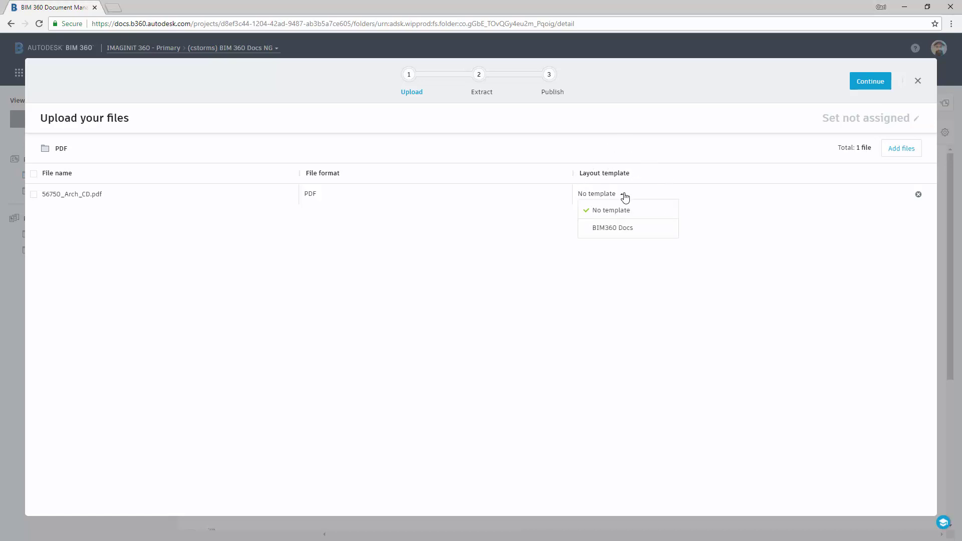
{"action": "left_click", "coordinate": [624, 194]}
{"action": "left_click", "coordinate": [871, 82]}
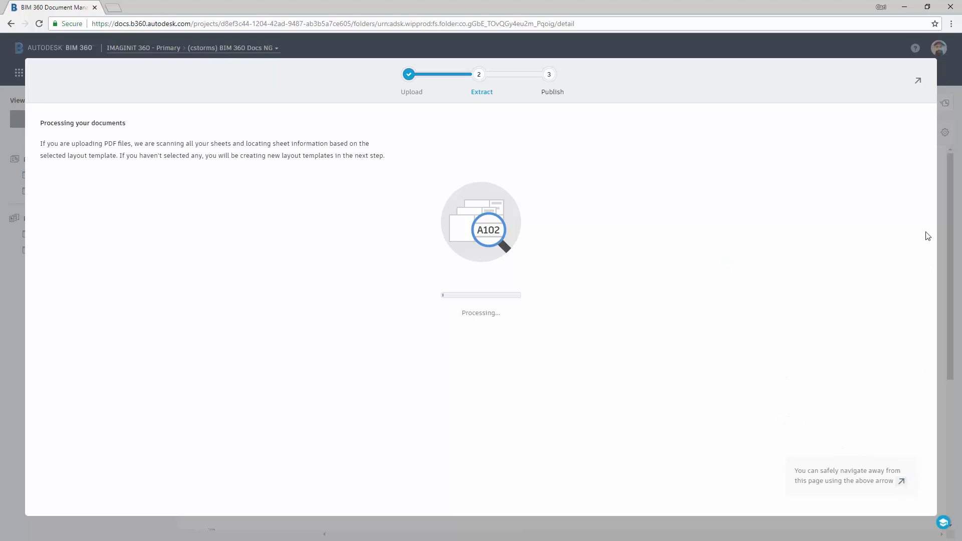
- Crop the title block on sheet A001's right edge as the new template region
{"action": "left_click", "coordinate": [918, 82]}
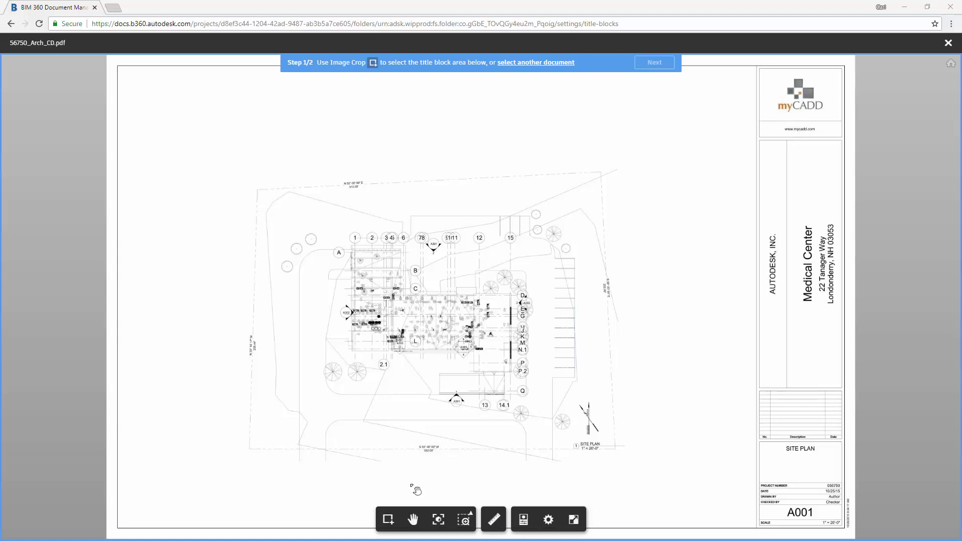
{"action": "left_click", "coordinate": [388, 521]}
{"action": "left_click_drag", "start_coordinate": [754, 530], "coordinate": [851, 384]}
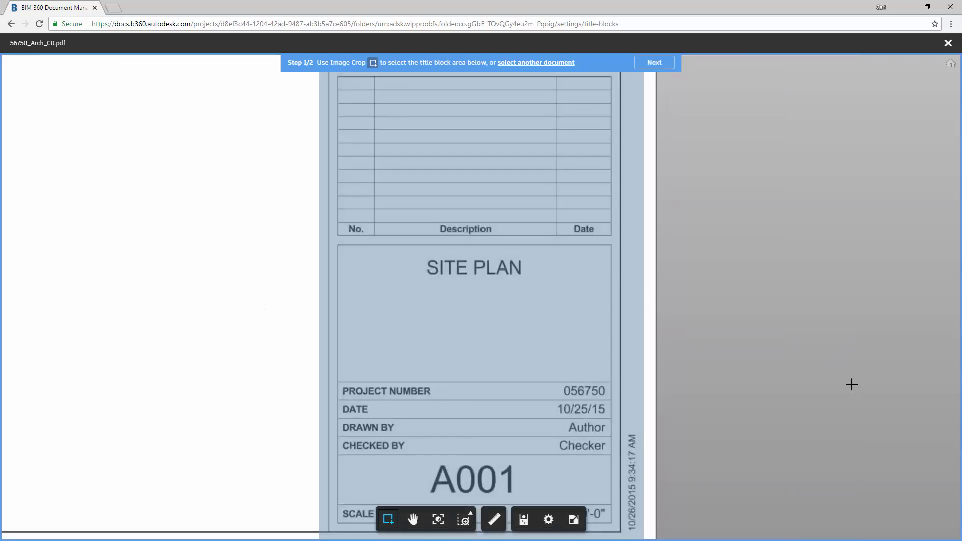
{"action": "left_click", "coordinate": [658, 64]}
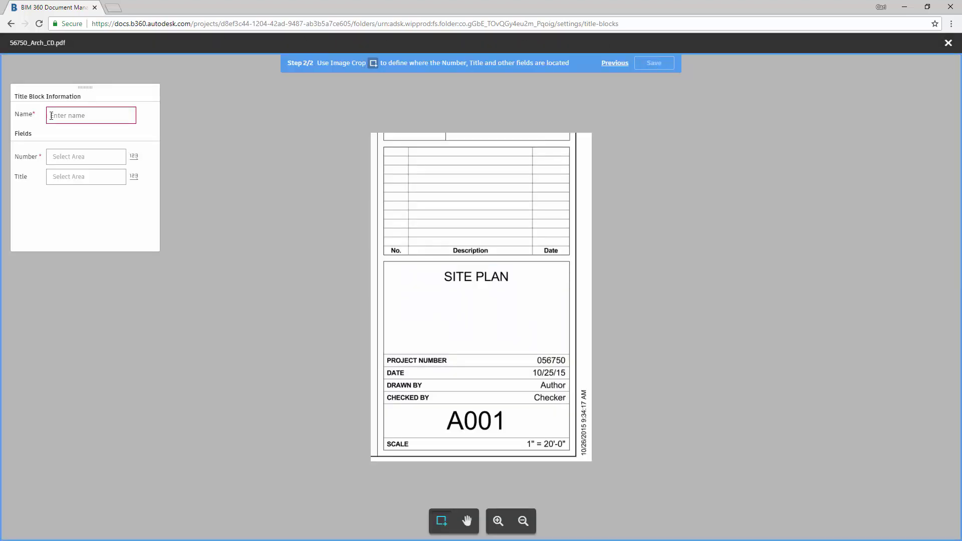
- Name the template 'Title Block', crop A001 as Number and SITE PLAN as Title, then save
{"action": "left_click", "coordinate": [64, 117]}
{"action": "type", "text": "Title Block"}
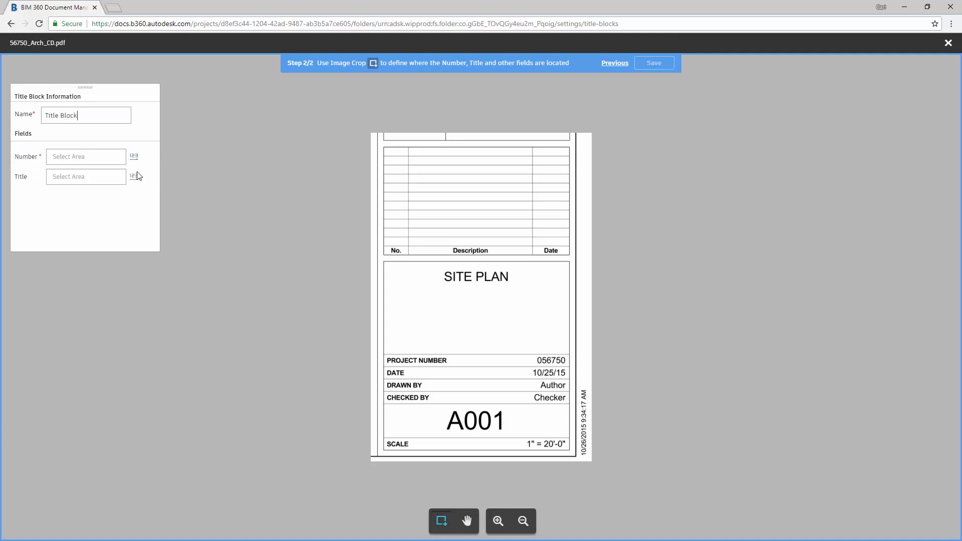
{"action": "left_click", "coordinate": [89, 161]}
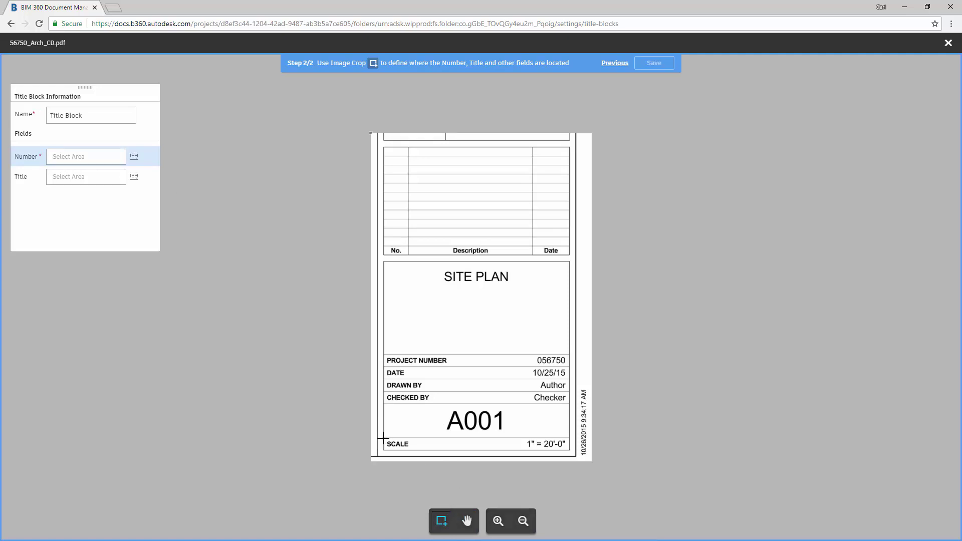
{"action": "left_click_drag", "start_coordinate": [384, 438], "coordinate": [569, 402]}
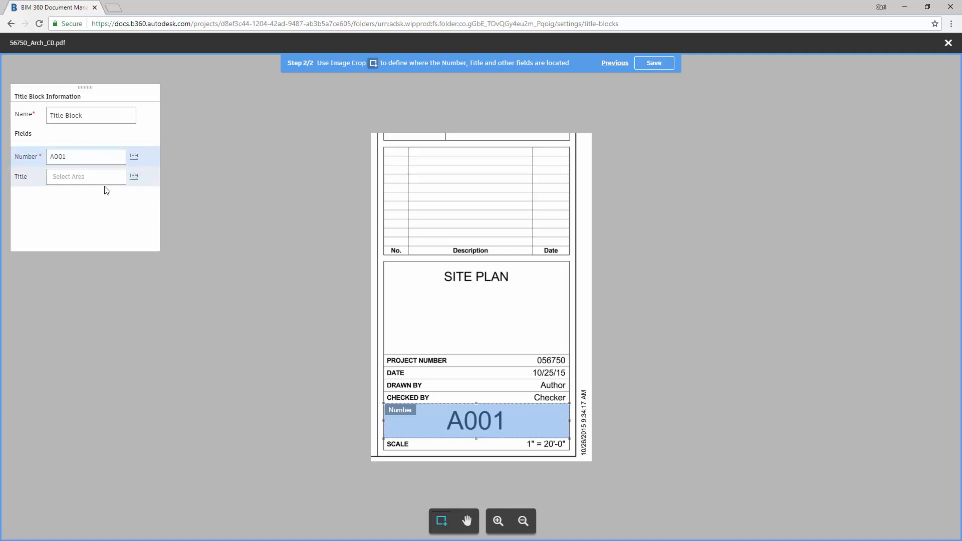
{"action": "left_click", "coordinate": [70, 180]}
{"action": "left_click", "coordinate": [443, 522]}
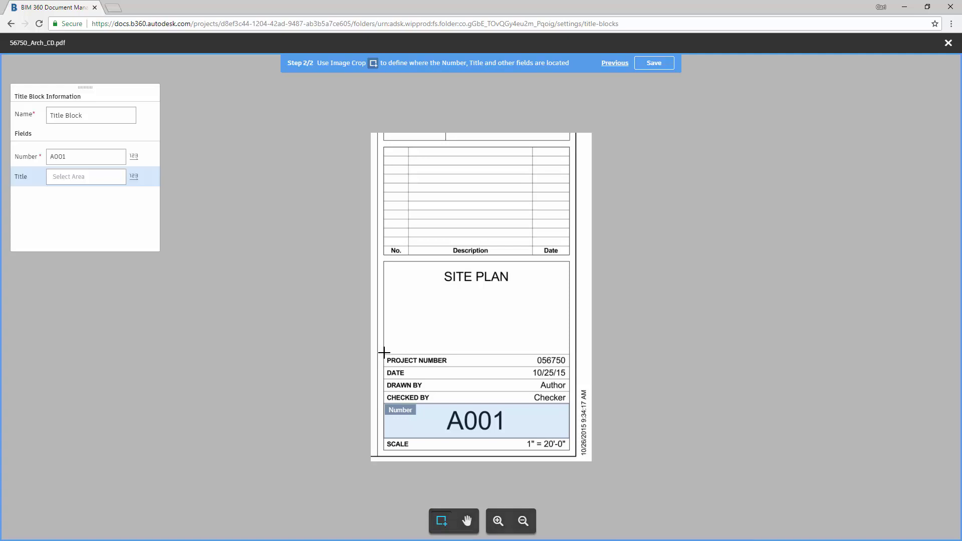
{"action": "left_click_drag", "start_coordinate": [384, 353], "coordinate": [569, 261]}
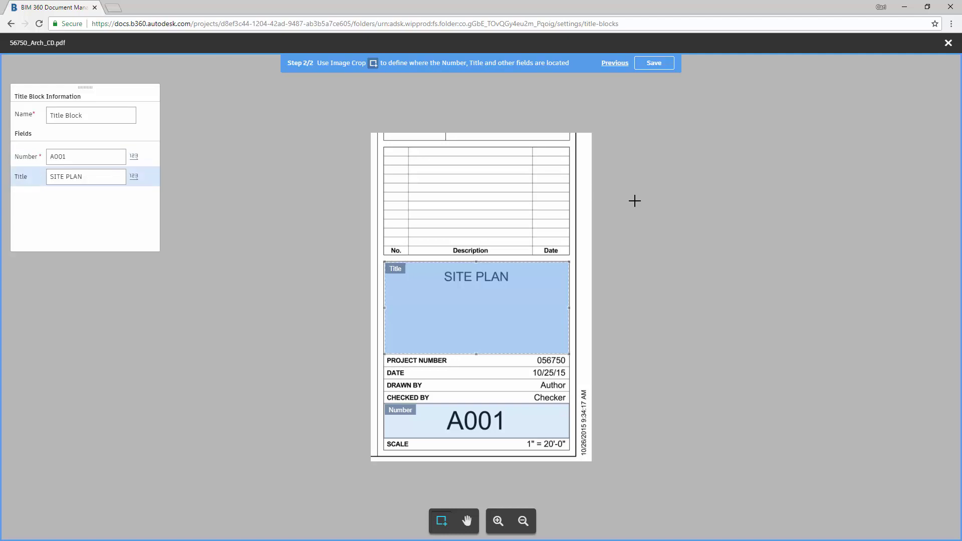
{"action": "left_click", "coordinate": [654, 63]}
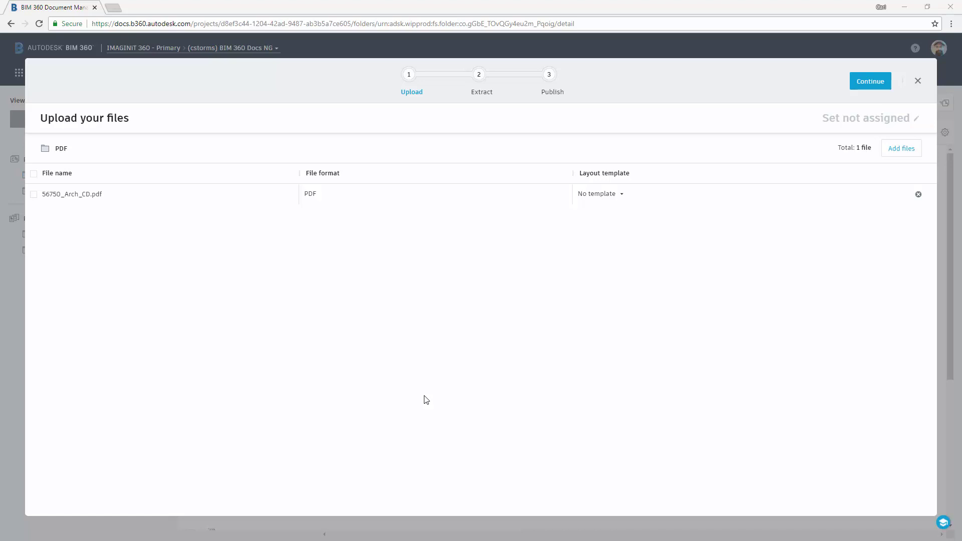
- Extract 56750_Arch_CD.pdf with the Title Block template and return to the folder list
{"action": "left_click", "coordinate": [623, 195]}
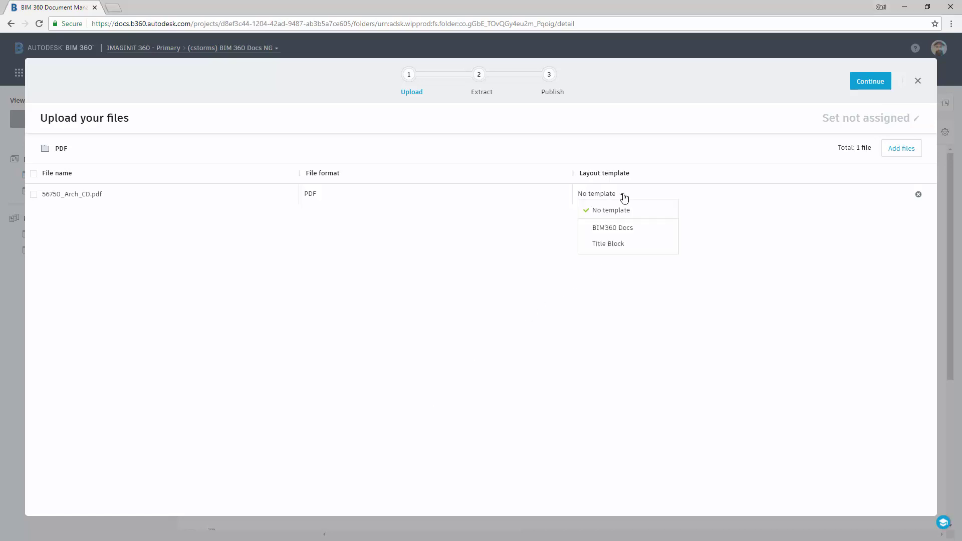
{"action": "left_click", "coordinate": [622, 245]}
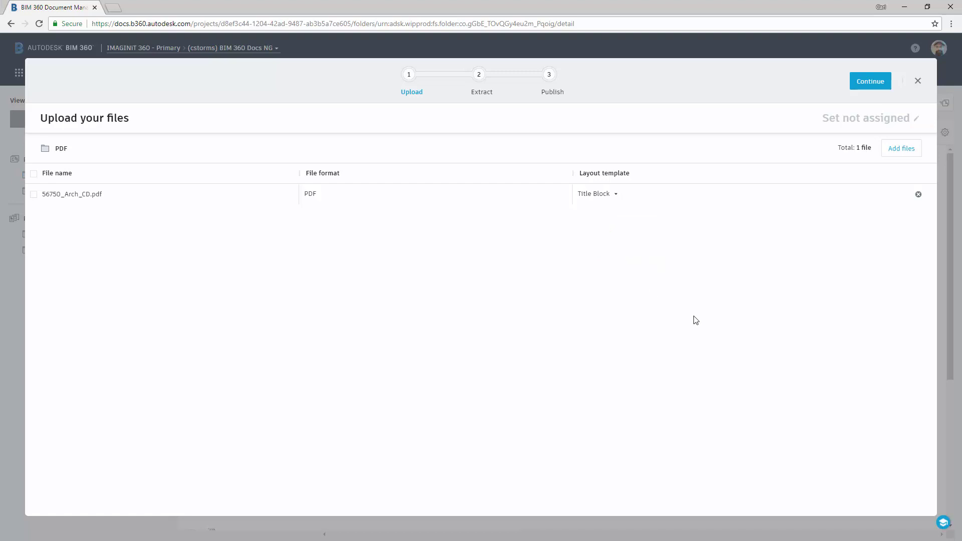
{"action": "left_click", "coordinate": [876, 82]}
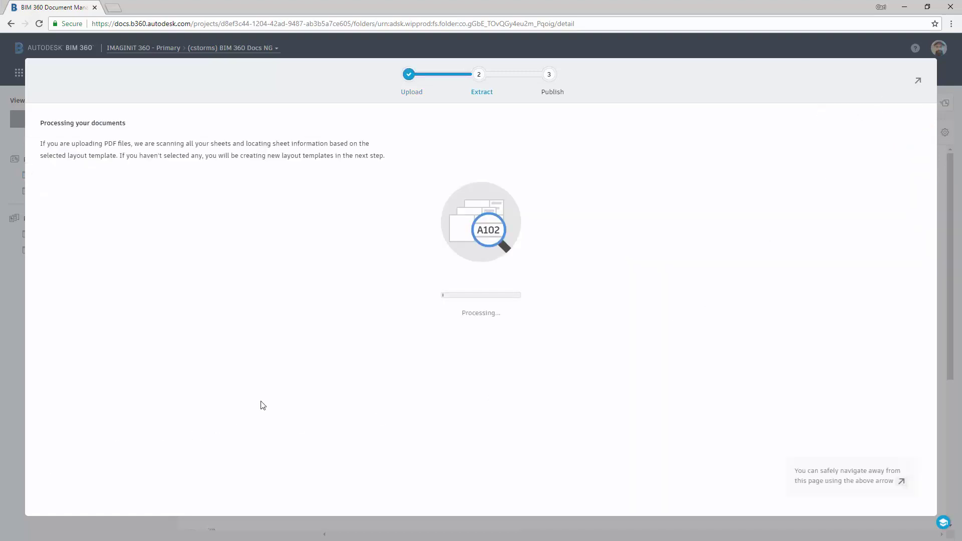
{"action": "left_click", "coordinate": [920, 83]}
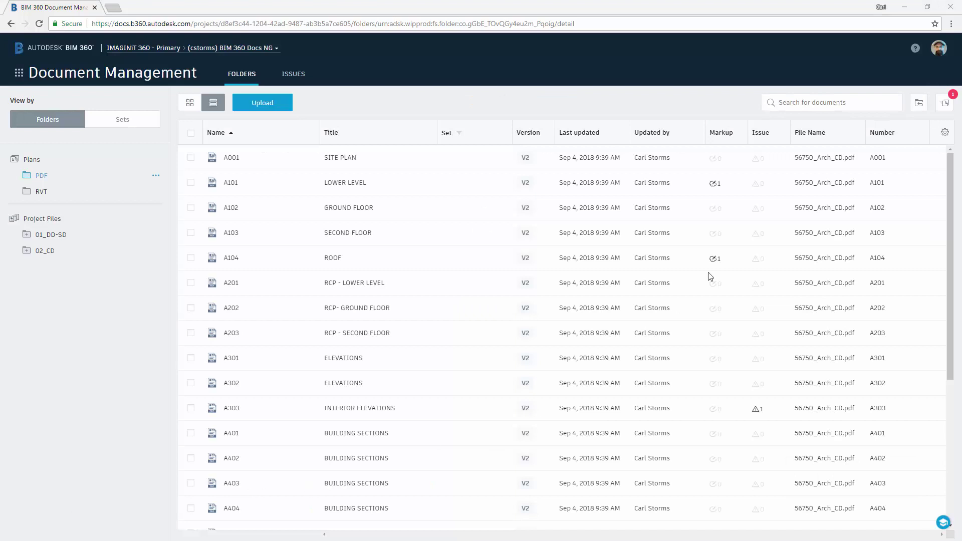
- From the Publish Log, view the Ready 56750_Arch_CD.pdf upload's 25 extracted sheets
{"action": "left_click", "coordinate": [946, 111]}
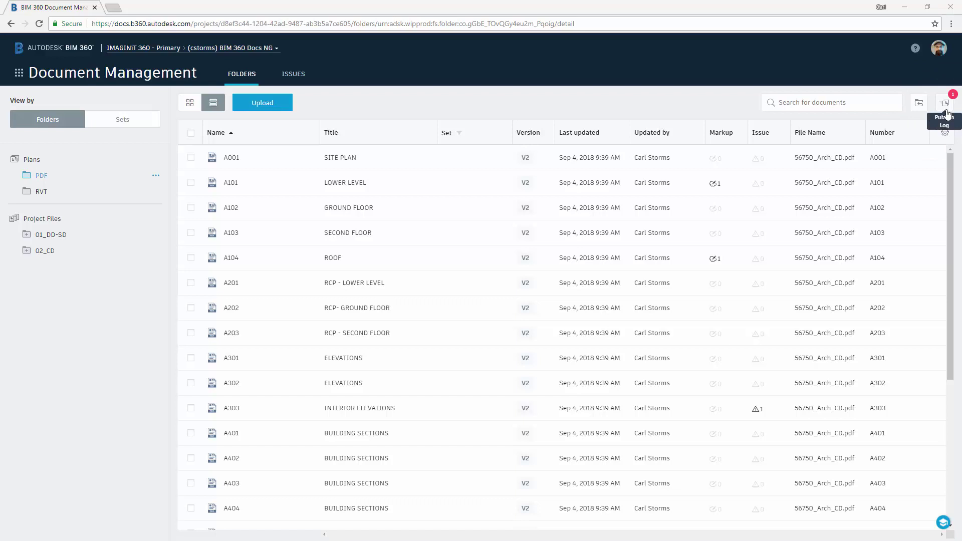
{"action": "left_click", "coordinate": [946, 110]}
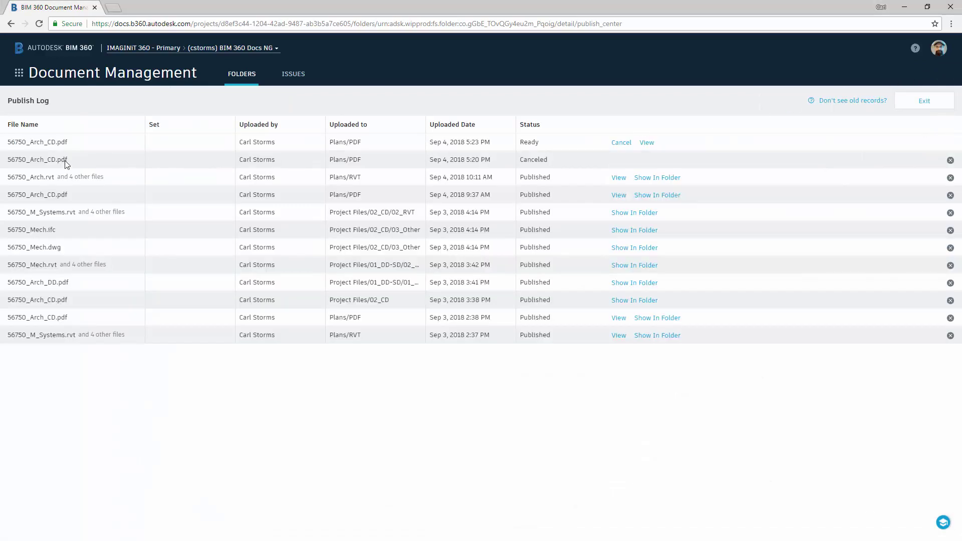
{"action": "left_click", "coordinate": [646, 142]}
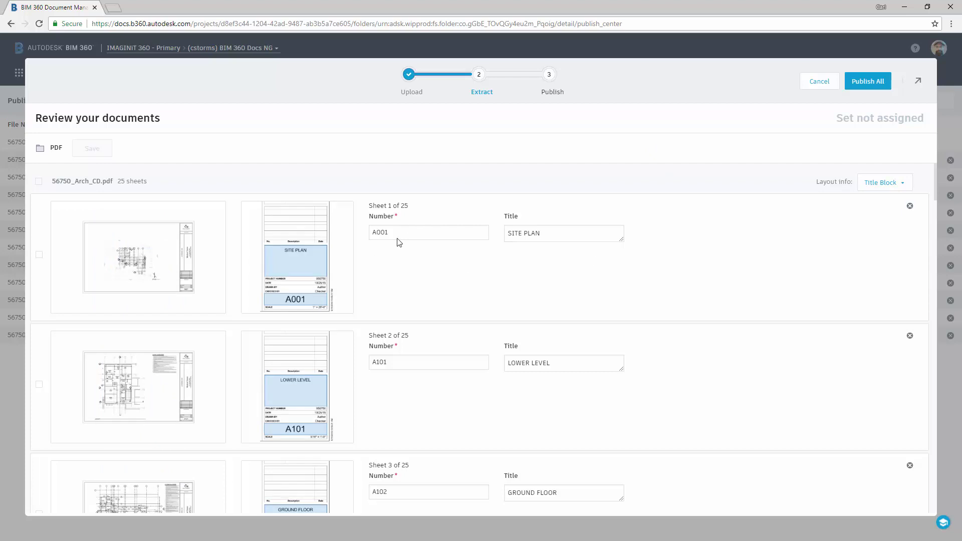
- Review the 25 sheets and save sheet 25 with number CS and title COVER SHEET
{"action": "scroll", "coordinate": [711, 346], "scroll_direction": "down", "scroll_amount": 5}
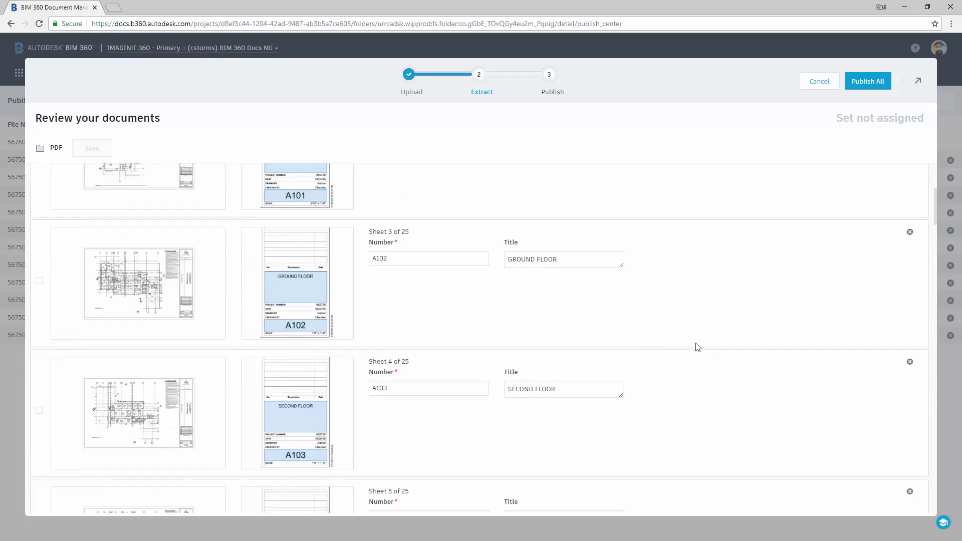
{"action": "scroll", "coordinate": [698, 349], "scroll_direction": "down", "scroll_amount": 20}
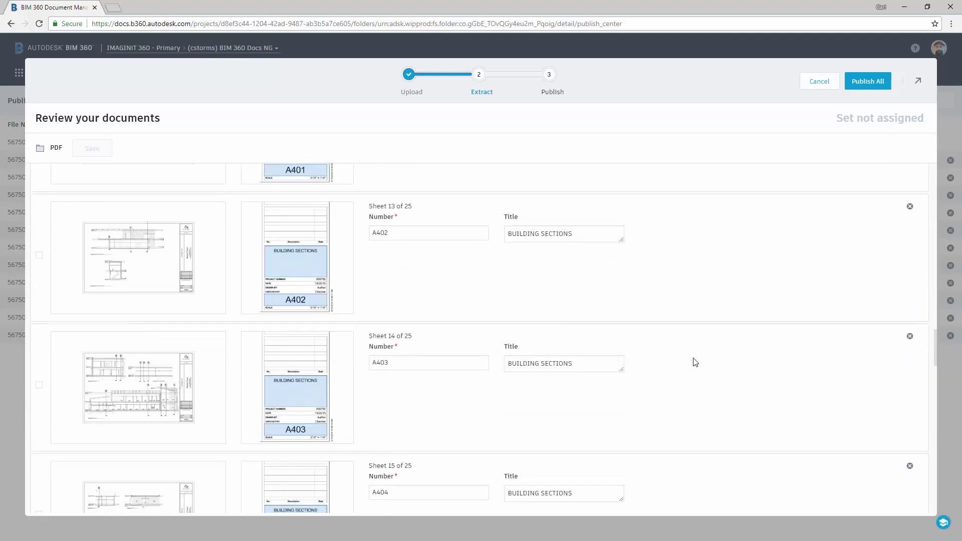
{"action": "scroll", "coordinate": [695, 362], "scroll_direction": "down", "scroll_amount": 20}
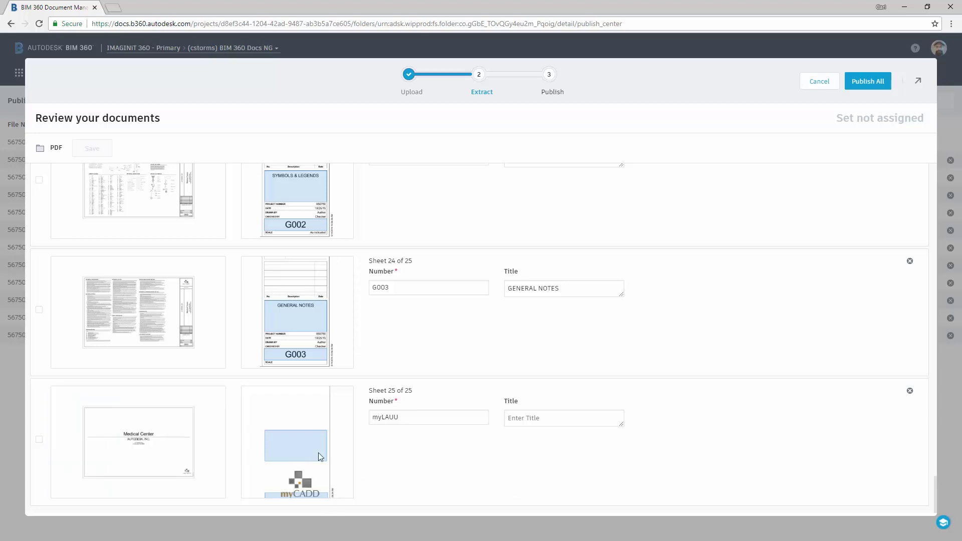
{"action": "left_click", "coordinate": [410, 419]}
{"action": "type", "text": "CS"}
{"action": "left_click", "coordinate": [527, 420]}
{"action": "type", "text": "Cove"}
{"action": "key", "text": "BackSpace"}
{"action": "type", "text": "OVER SHEET"}
{"action": "left_click", "coordinate": [92, 149]}
- Publish all 25 reviewed sheets and open the published upload's summary in the Publish Log
{"action": "left_click", "coordinate": [868, 82]}
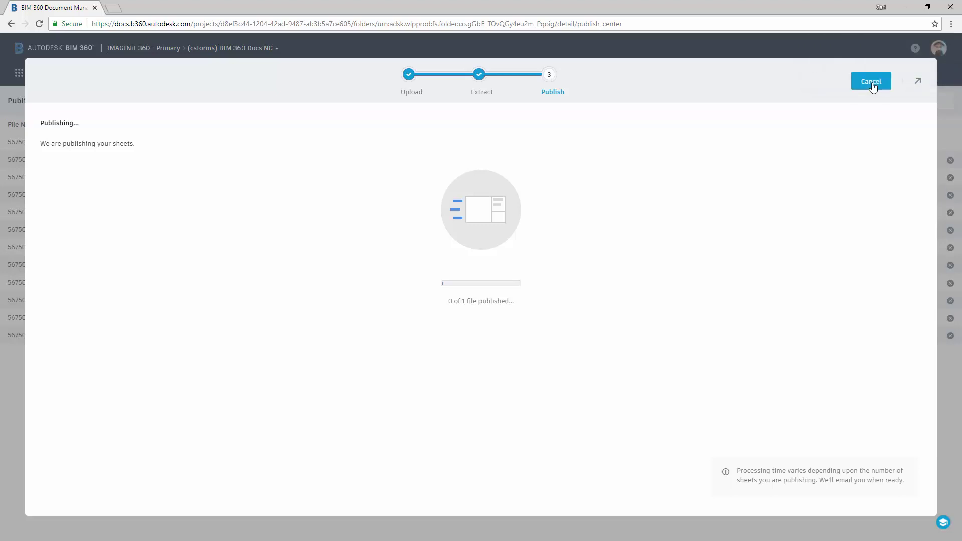
{"action": "left_click", "coordinate": [919, 83]}
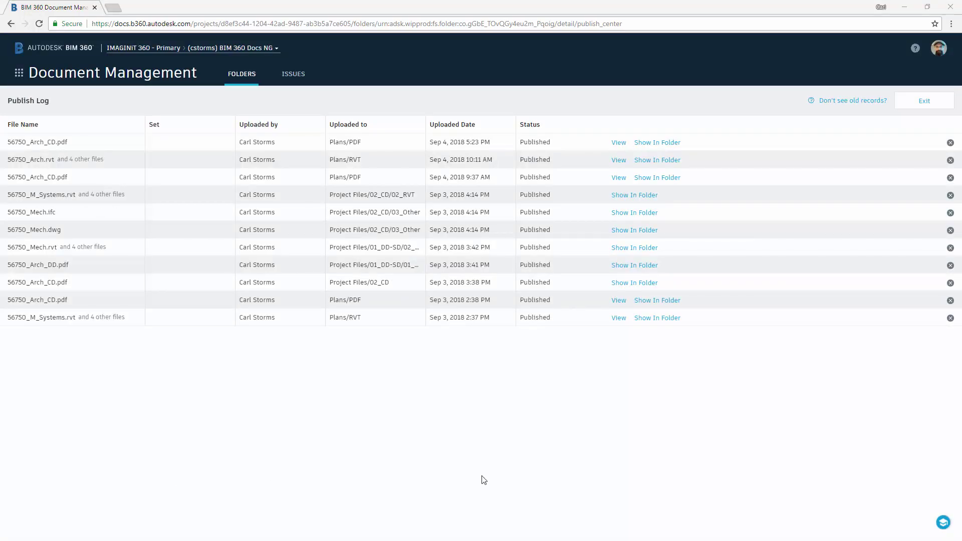
{"action": "left_click", "coordinate": [540, 145]}
{"action": "left_click", "coordinate": [619, 143]}
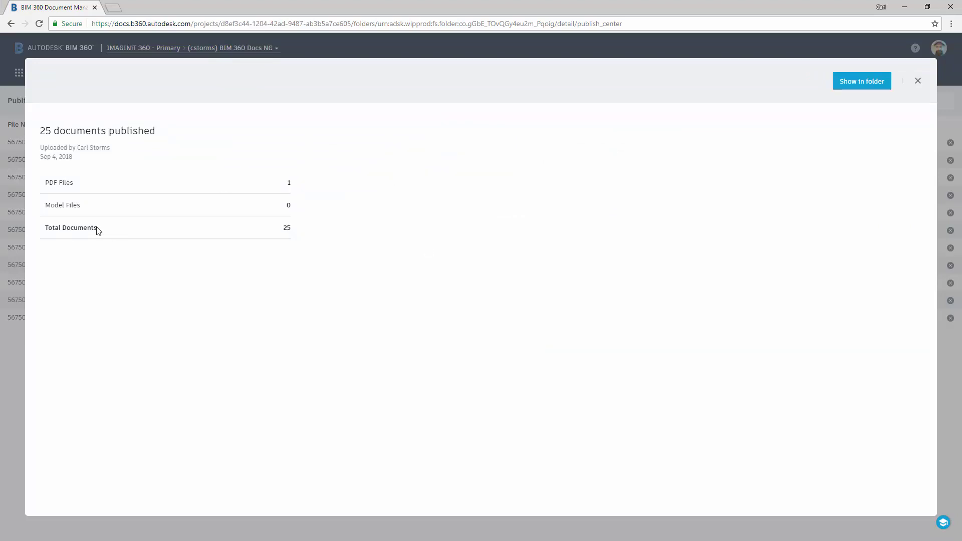
- Go from the upload summary to the Plans PDF folder holding the published sheets
{"action": "left_click", "coordinate": [870, 87]}
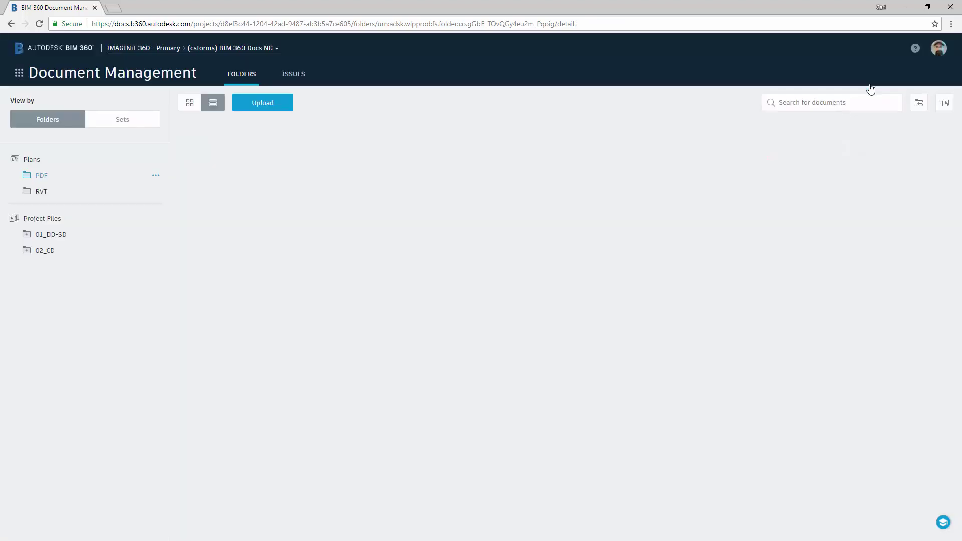